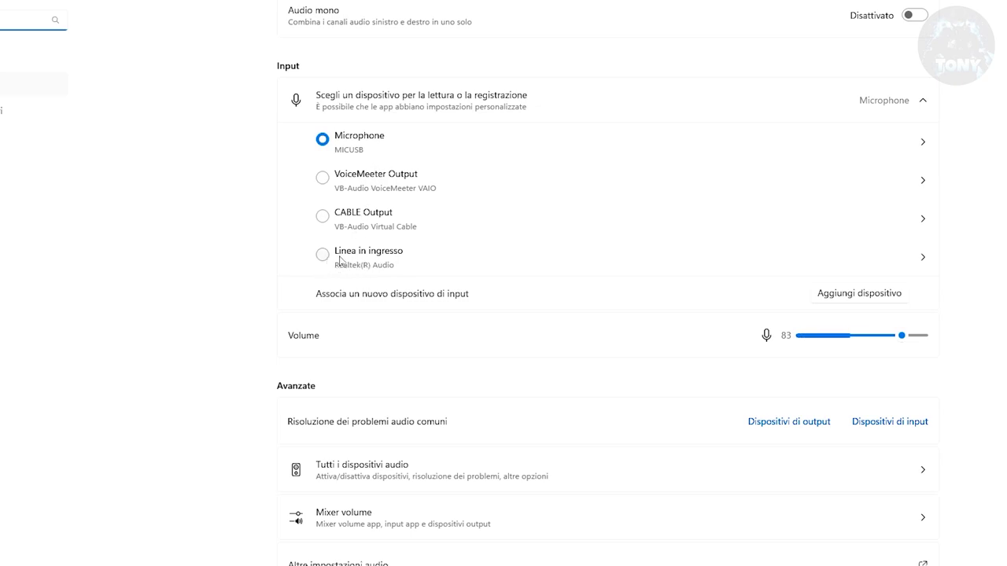
# Open the additional audio settings (Altre impostazioni audio) and look through the list of recording devices.
pyautogui.scroll(-2, 693, 279)
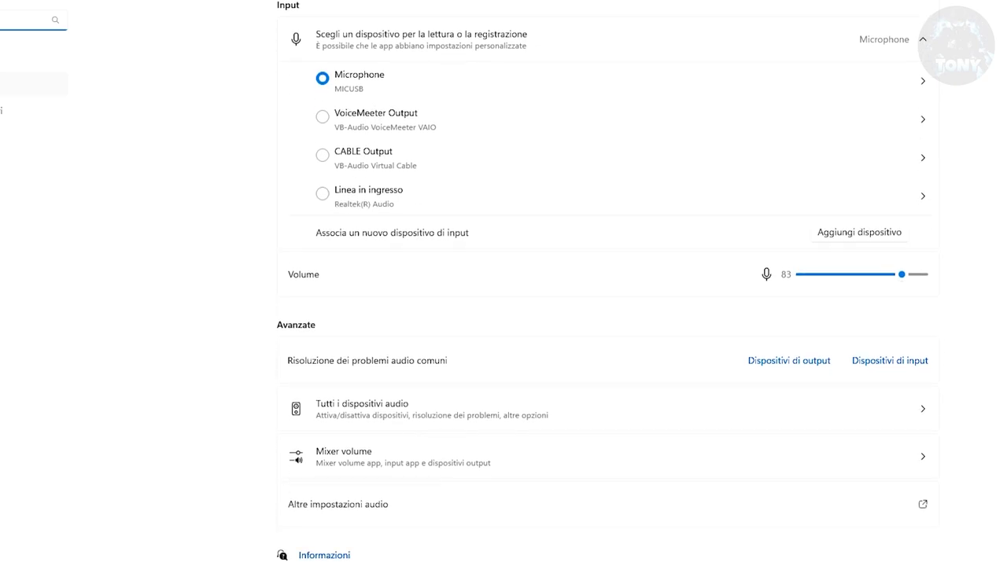
pyautogui.click(412, 501)
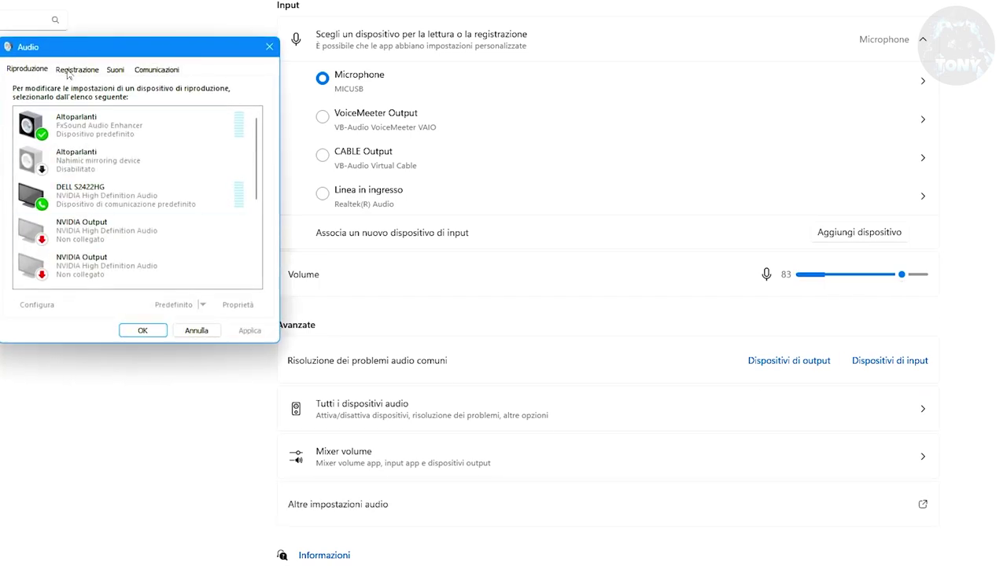
pyautogui.click(77, 70)
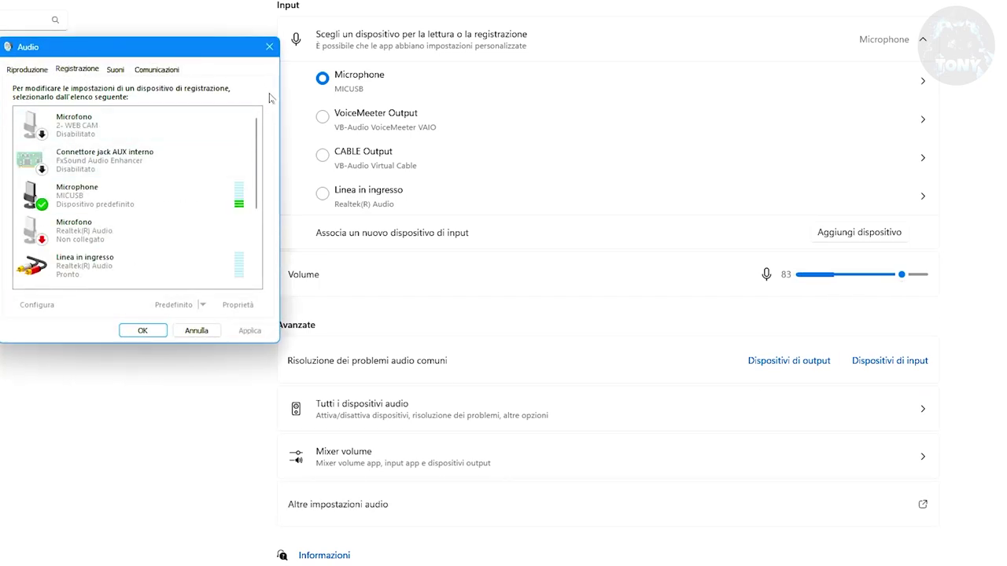
pyautogui.moveTo(257, 173); pyautogui.dragTo(263, 242)
pyautogui.scroll(3, 262, 211)
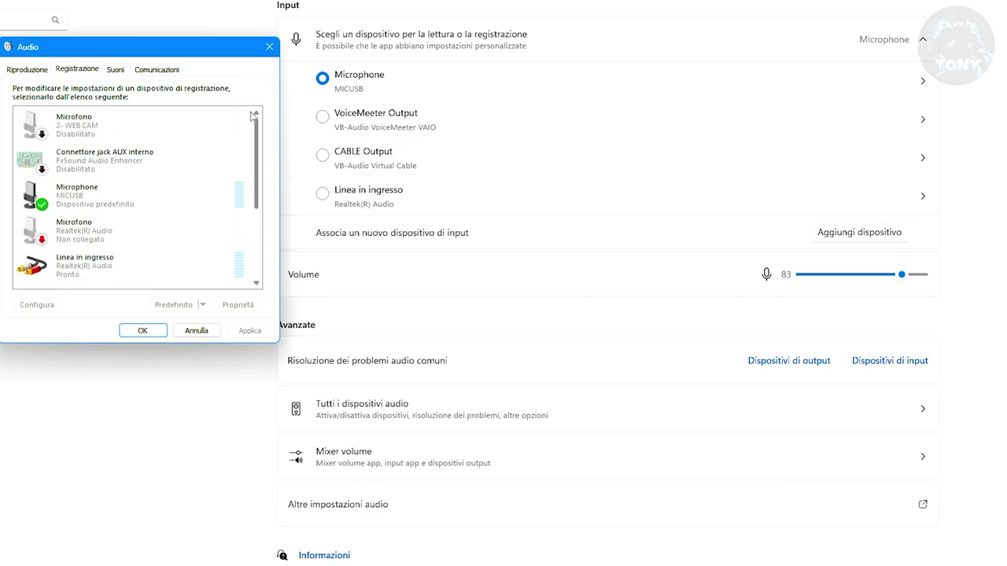
pyautogui.scroll(-3, 260, 210)
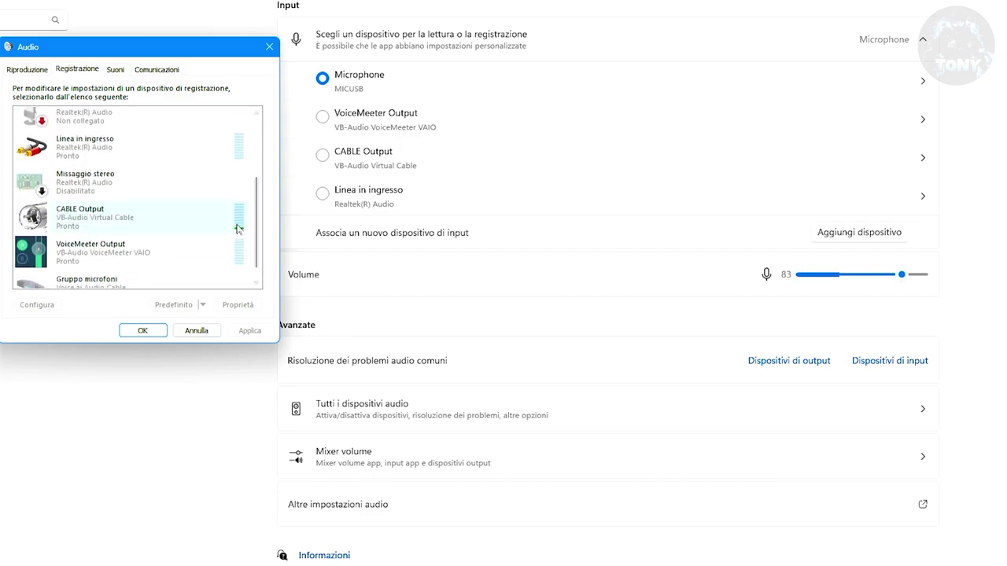
pyautogui.scroll(3, 261, 209)
pyautogui.scroll(-2, 262, 211)
pyautogui.scroll(2, 261, 206)
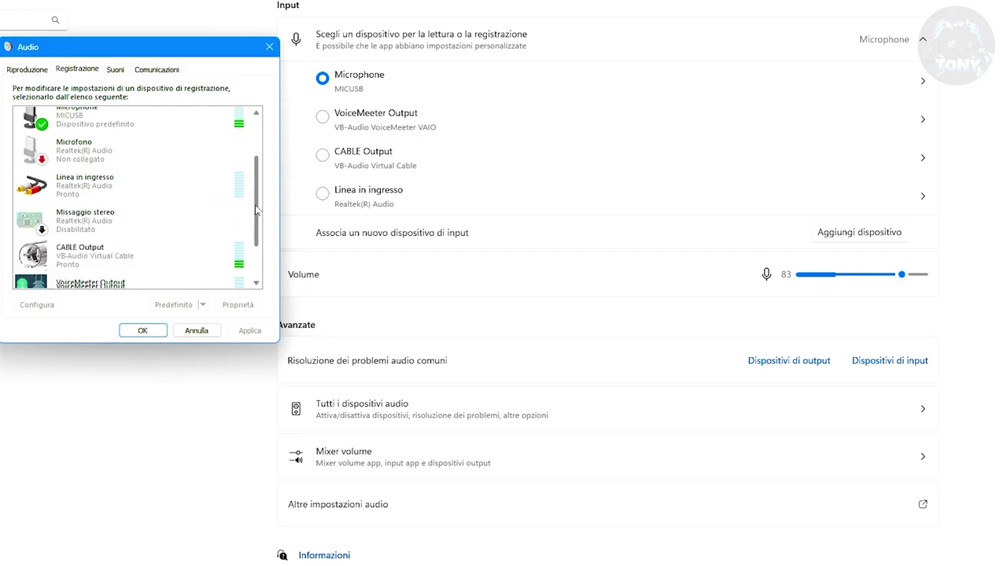
pyautogui.scroll(-2, 260, 206)
# Disable the Linea in ingresso recording device and enable it again.
pyautogui.click(79, 181)
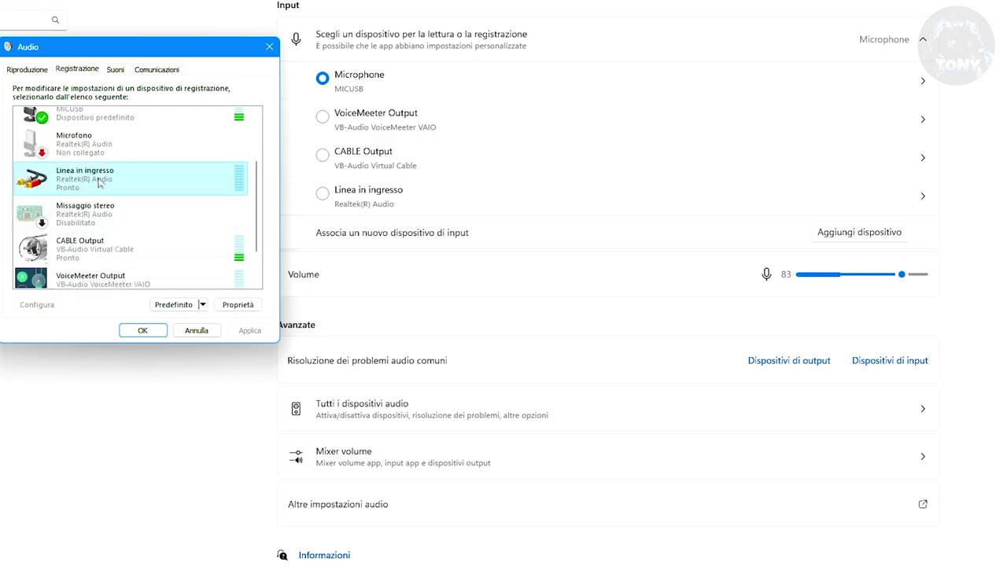
pyautogui.rightClick(118, 185)
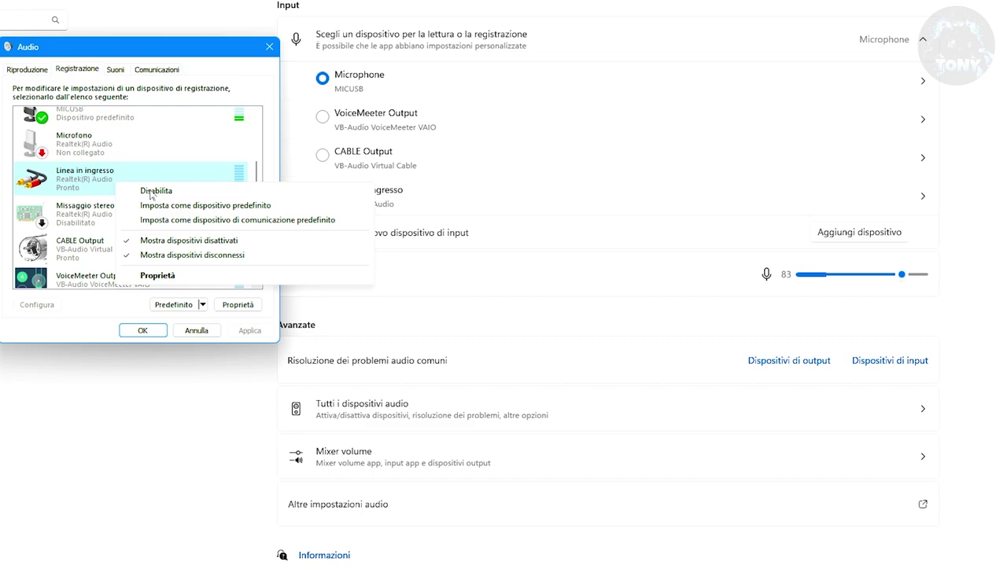
pyautogui.click(150, 194)
pyautogui.rightClick(104, 188)
pyautogui.click(134, 193)
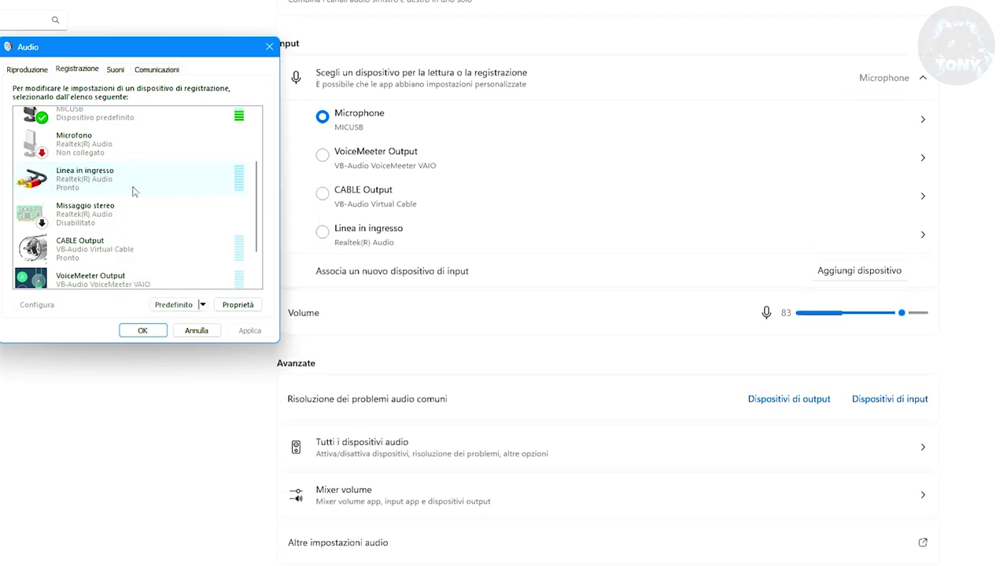
# Open the Linea in ingresso properties, lower its input level to the minimum and raise it back to the maximum.
pyautogui.doubleClick(134, 192)
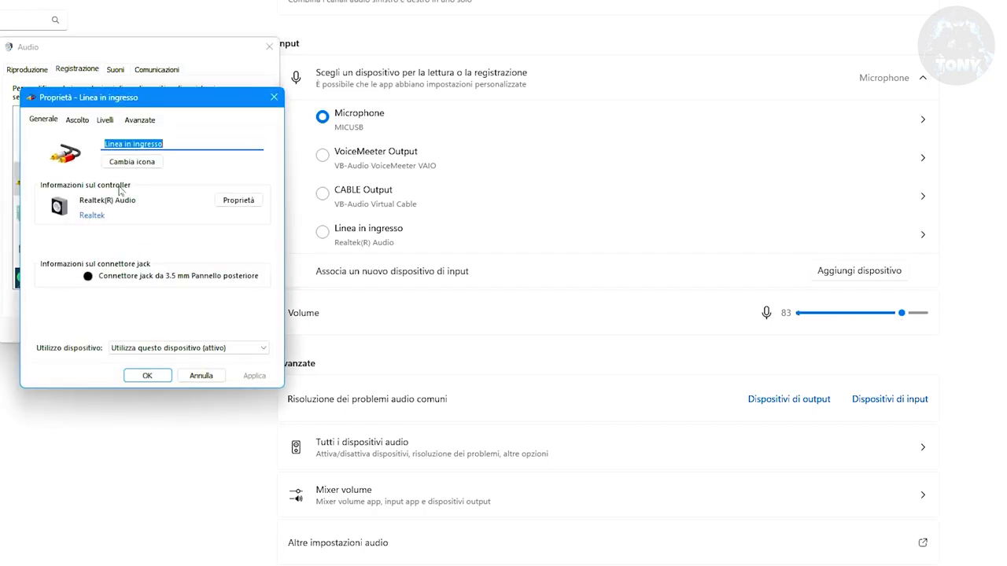
pyautogui.click(76, 123)
pyautogui.click(105, 121)
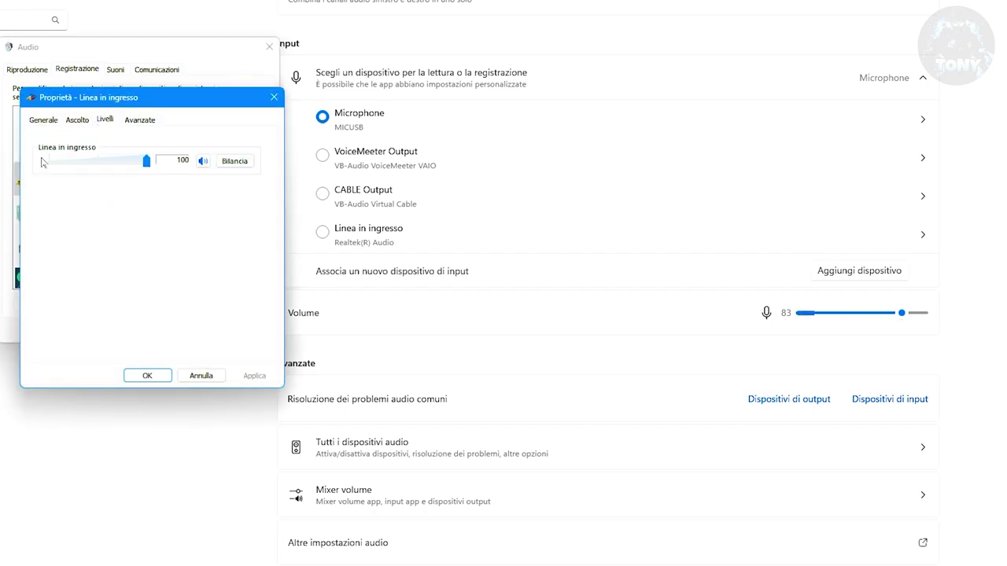
pyautogui.moveTo(146, 161); pyautogui.dragTo(48, 162)
pyautogui.moveTo(49, 161); pyautogui.dragTo(301, 307)
# Restore the advanced defaults of Linea in ingresso and apply them with audio enhancements (Abilita miglioramenti audio) enabled.
pyautogui.click(140, 120)
pyautogui.click(150, 182)
pyautogui.click(118, 241)
pyautogui.click(63, 346)
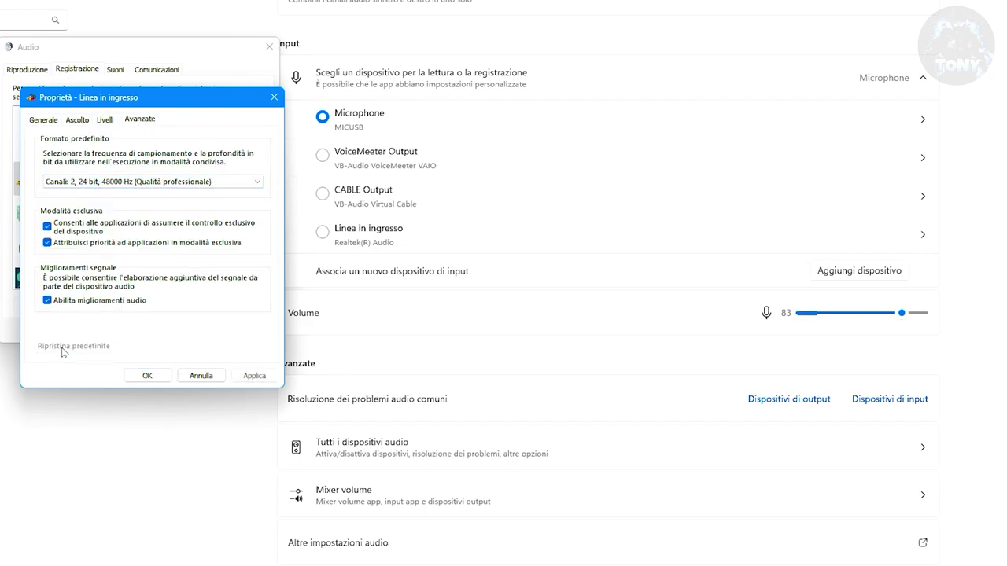
pyautogui.click(48, 302)
pyautogui.click(49, 303)
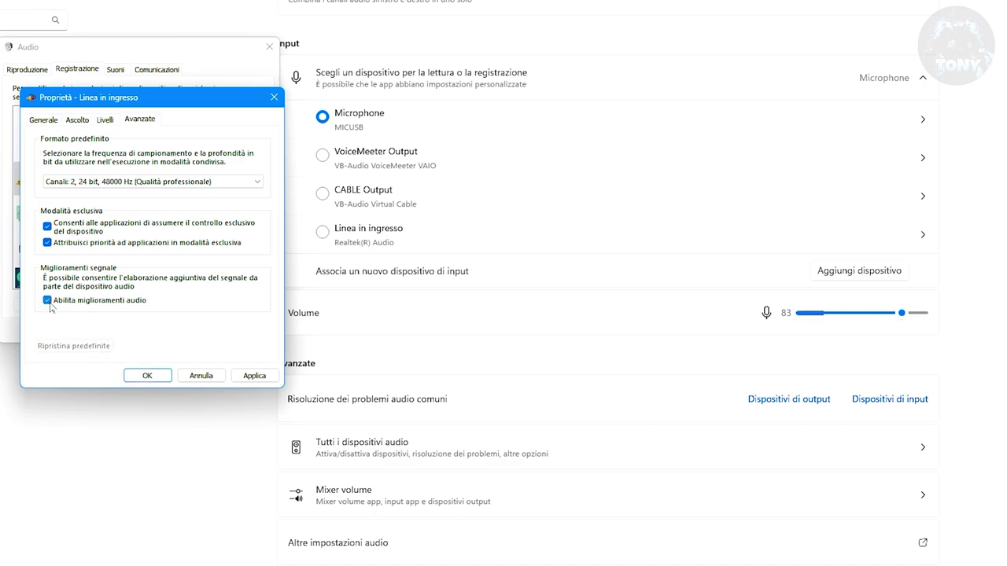
pyautogui.click(240, 375)
# Set the default format of Linea in ingresso to 2 channels, 24 bit, 192000 Hz, confirm it and close the audio settings.
pyautogui.click(120, 185)
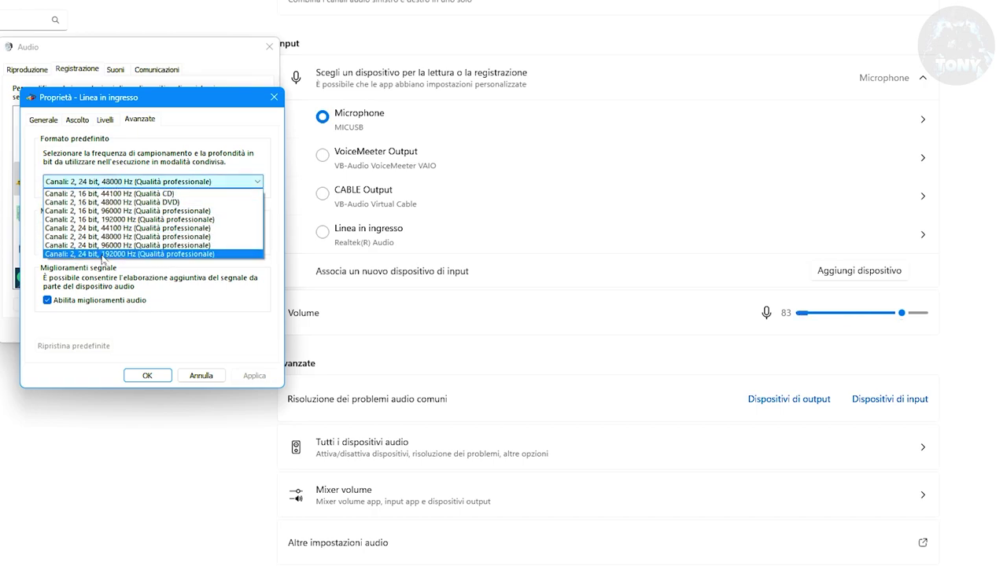
pyautogui.click(102, 255)
pyautogui.click(146, 376)
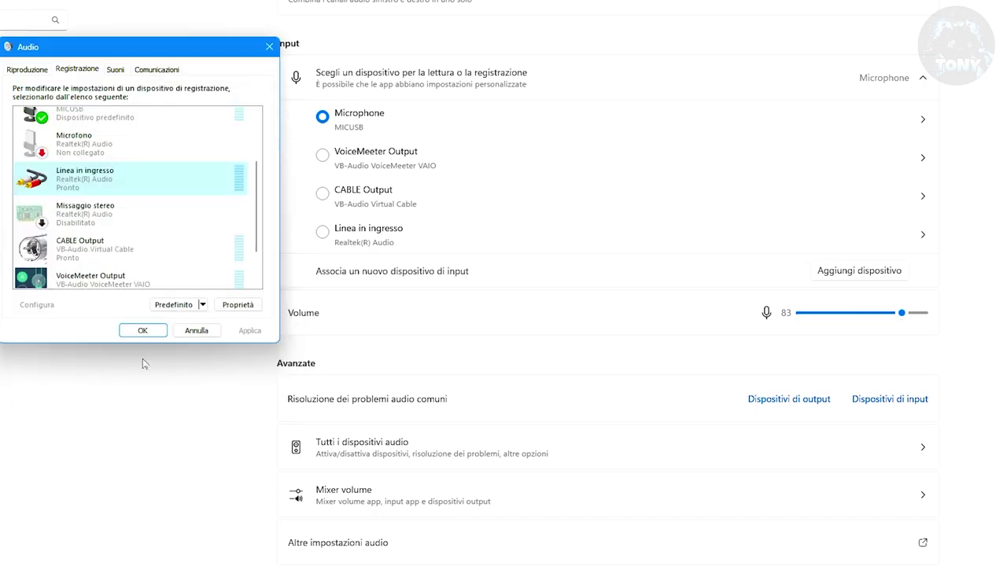
pyautogui.scroll(3, 140, 240)
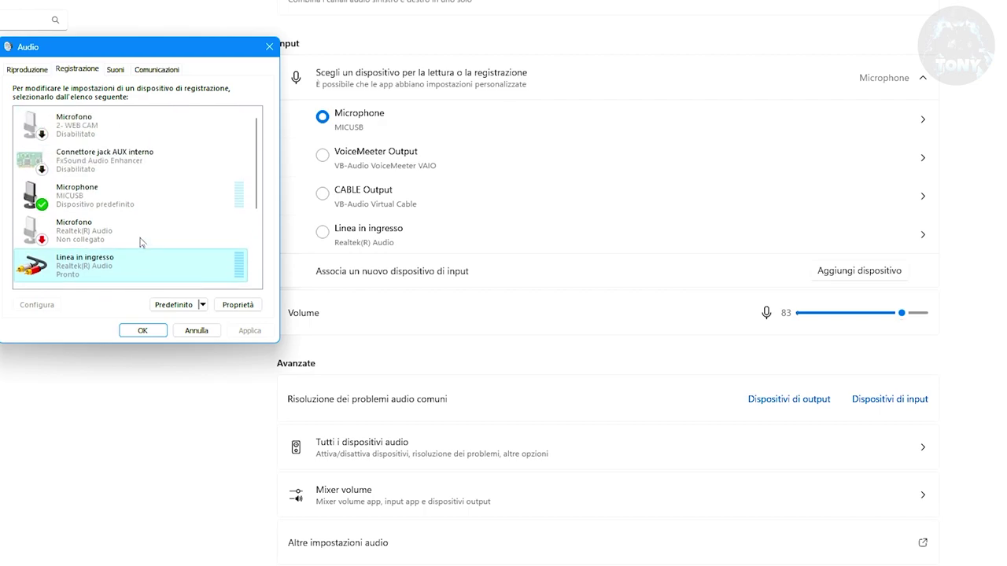
pyautogui.click(269, 46)
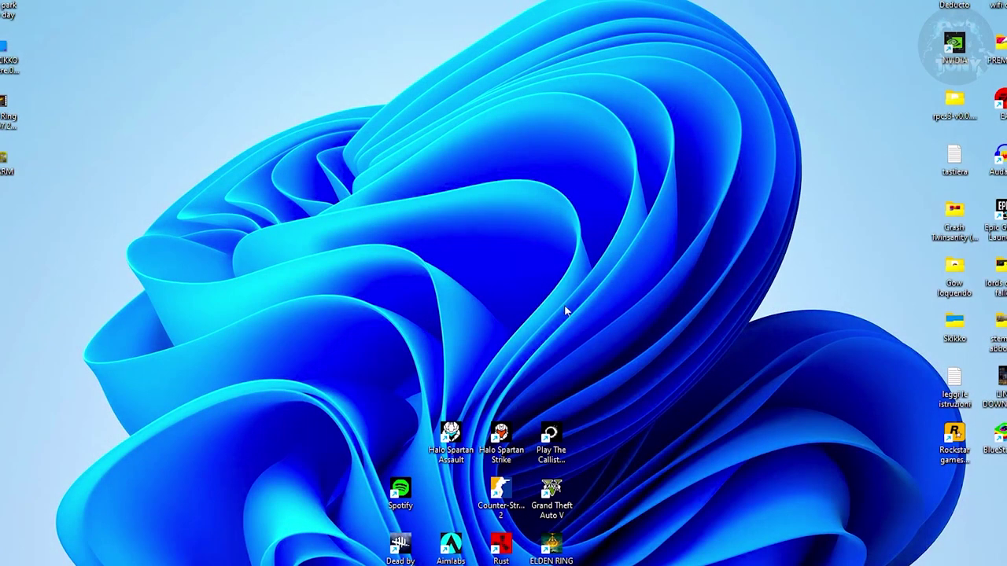
# Open Device Manager (Gestione dispositivi) and expand the Input e output audio category.
pyautogui.press('super')
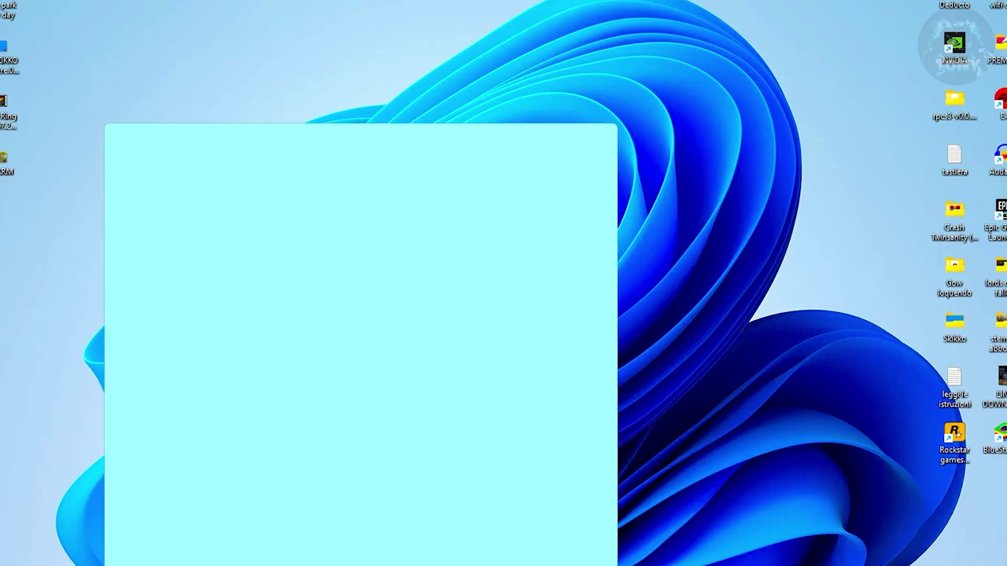
pyautogui.press('super+x')
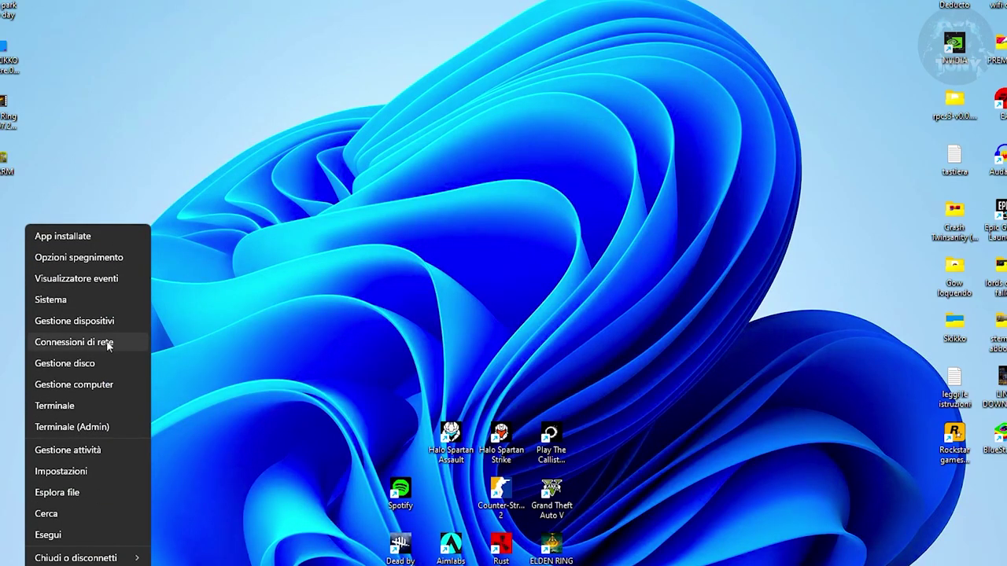
pyautogui.click(91, 323)
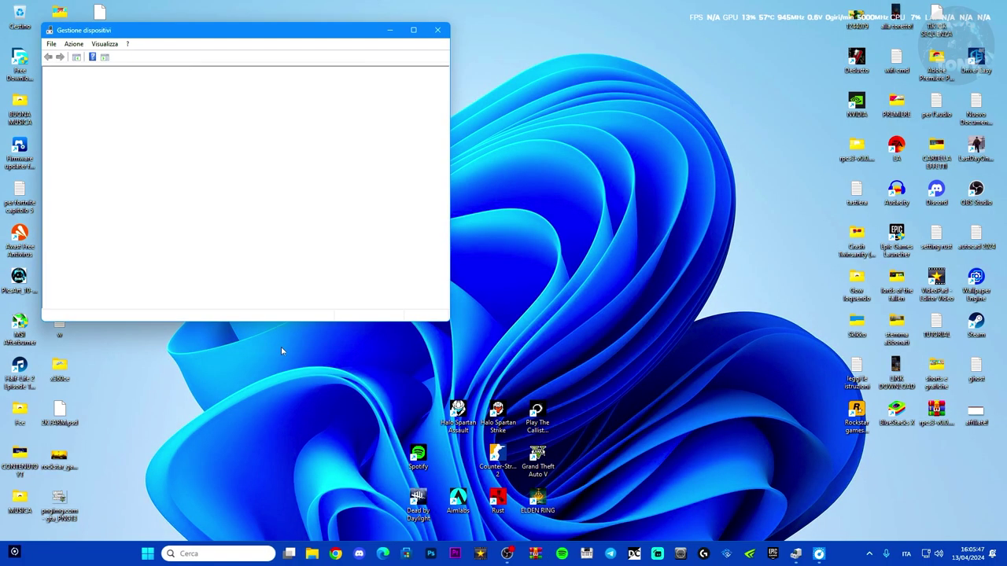
pyautogui.moveTo(198, 33); pyautogui.dragTo(398, 55)
pyautogui.click(260, 263)
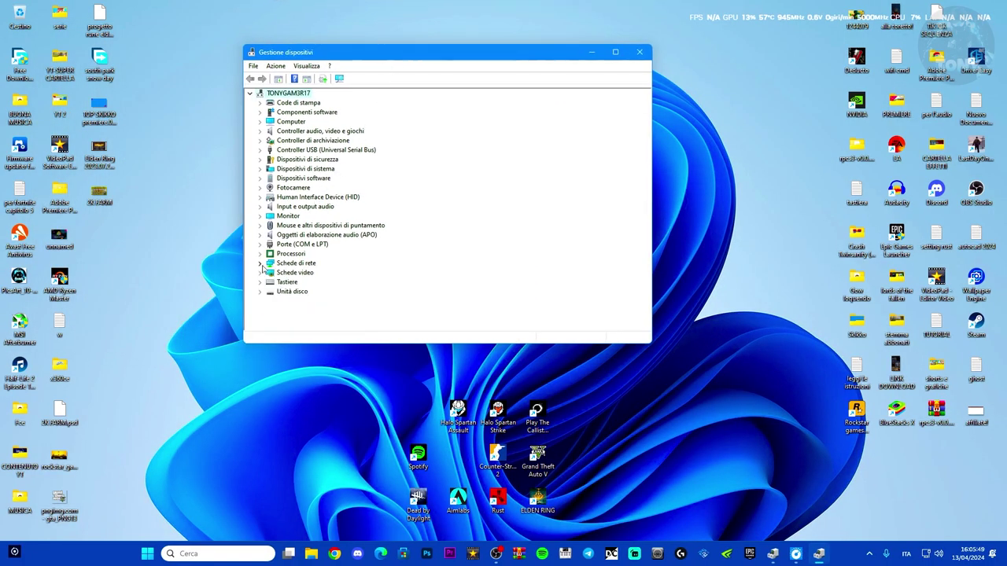
pyautogui.click(260, 207)
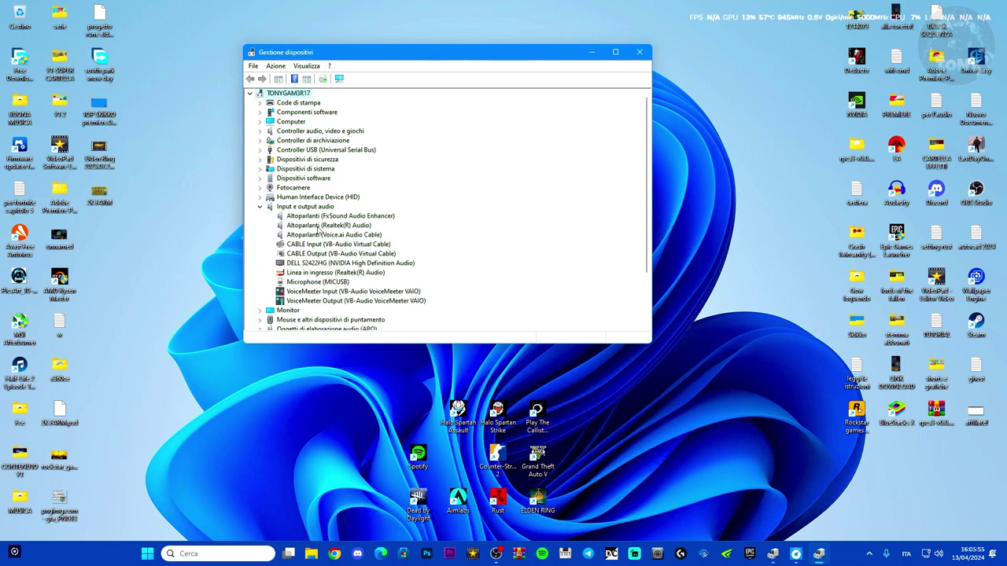
pyautogui.click(315, 282)
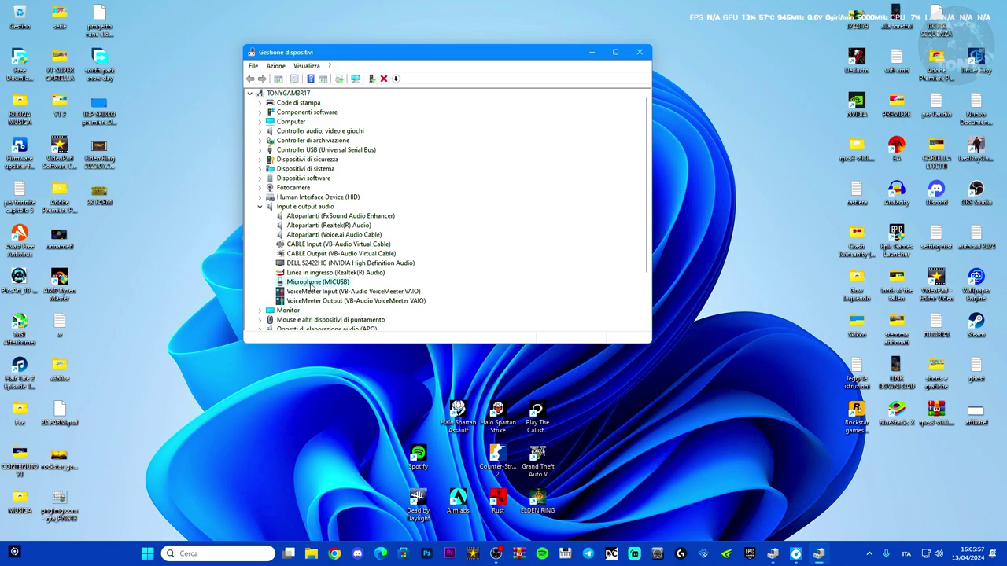
pyautogui.rightClick(299, 286)
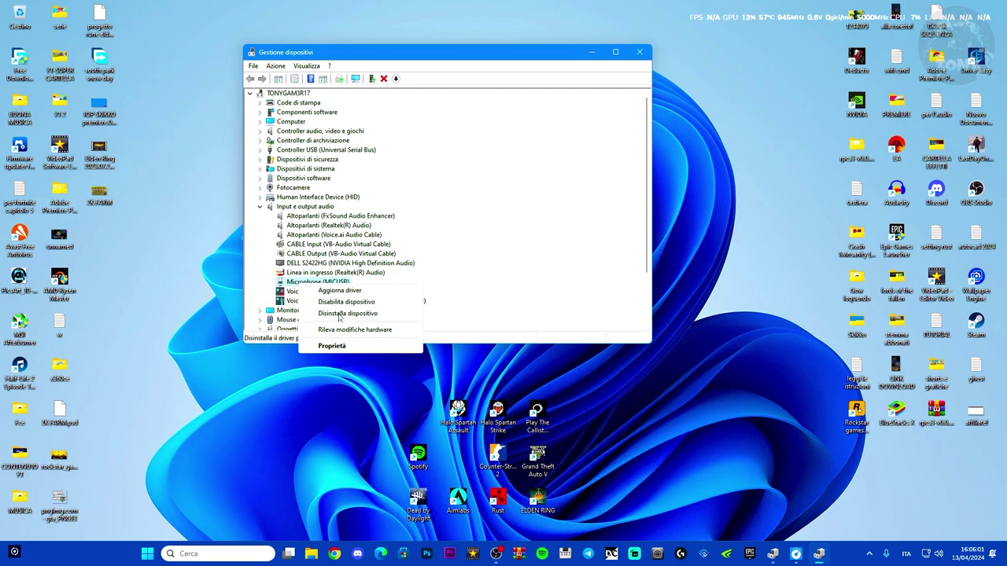
pyautogui.click(150, 551)
pyautogui.click(633, 516)
pyautogui.click(715, 401)
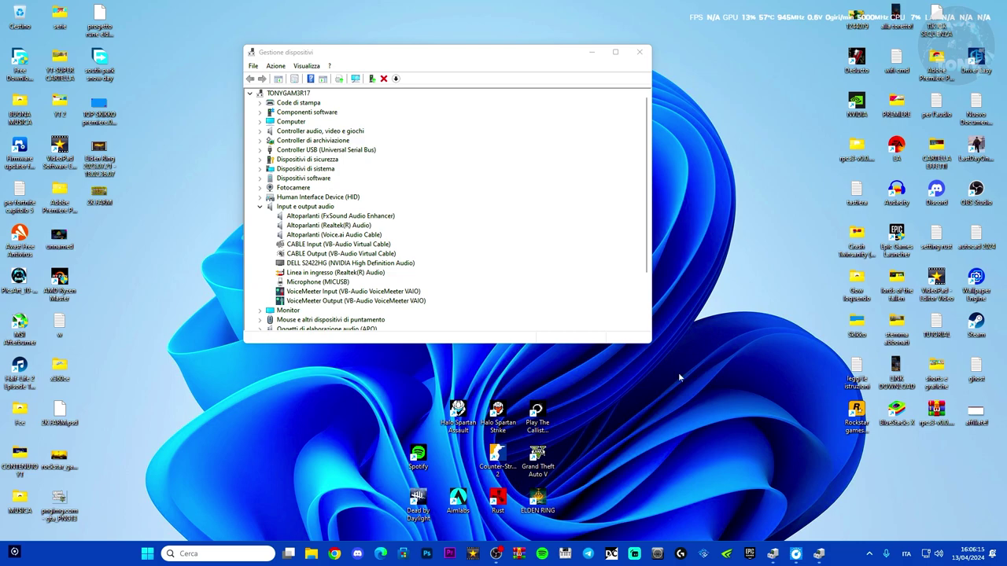
# Open the driver update for Microphone (MICUSB), choose searching for drivers on the computer, and cancel it.
pyautogui.rightClick(307, 285)
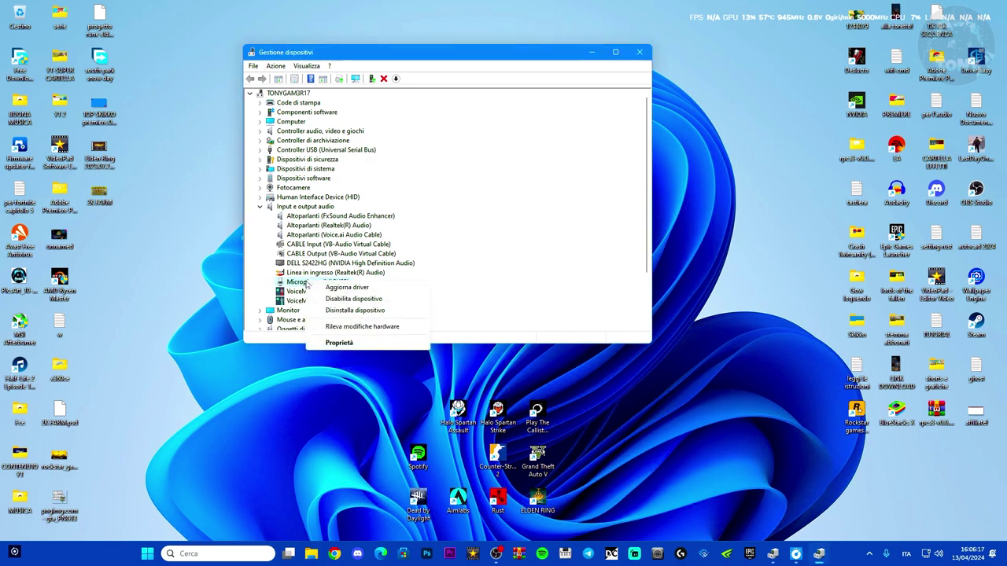
pyautogui.click(331, 288)
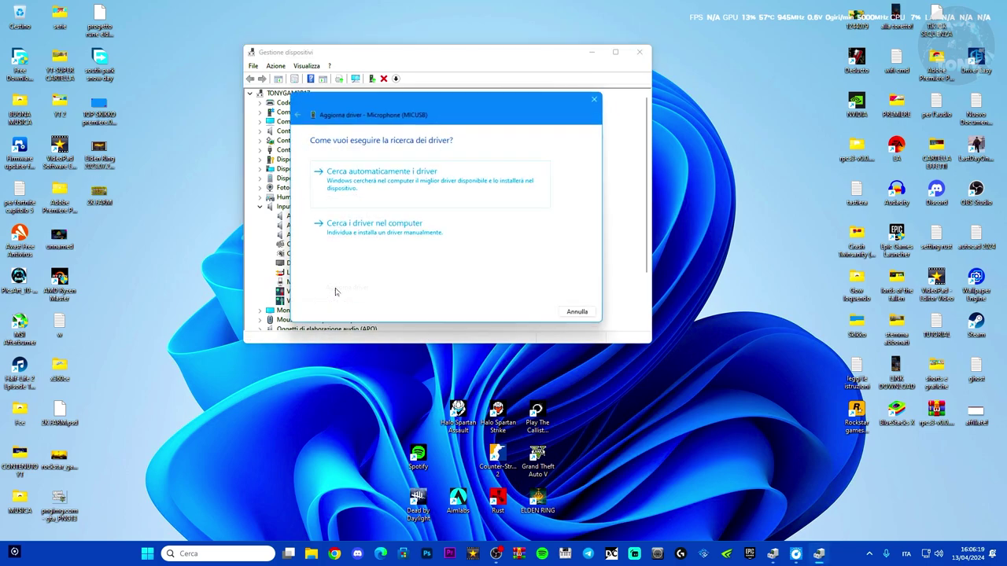
pyautogui.click(358, 231)
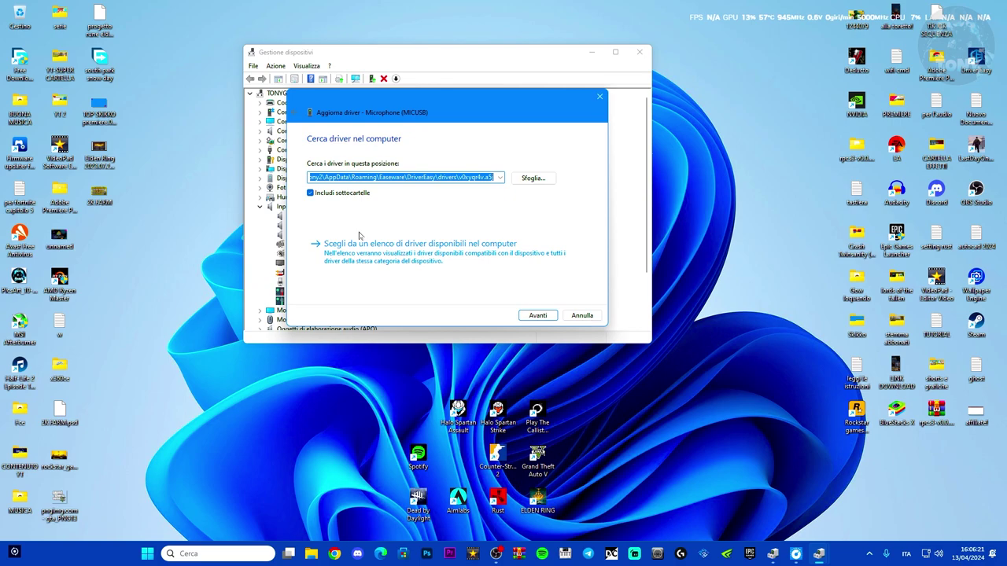
pyautogui.click(583, 315)
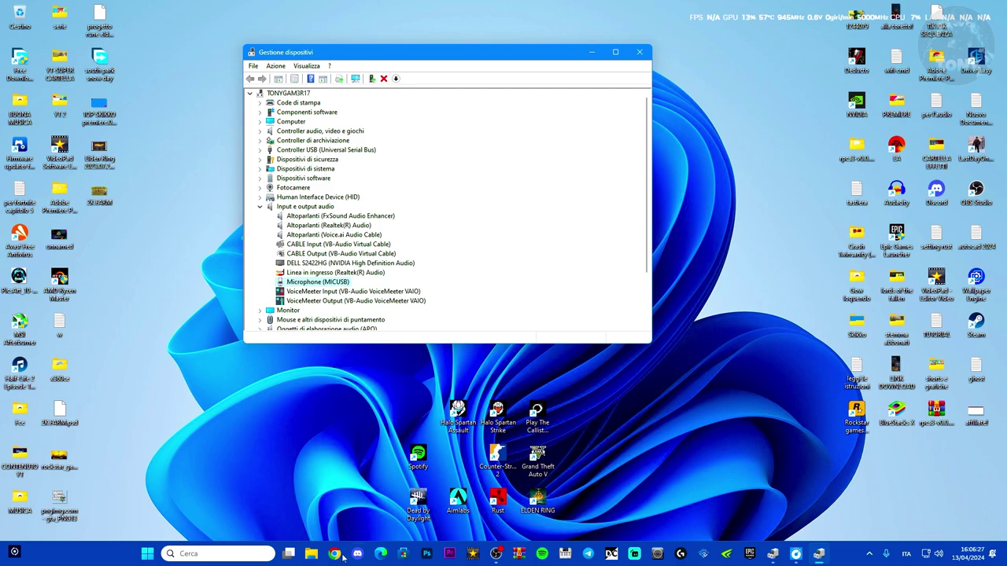
# Check for available updates in Windows Update and close Device Manager.
pyautogui.click(256, 554)
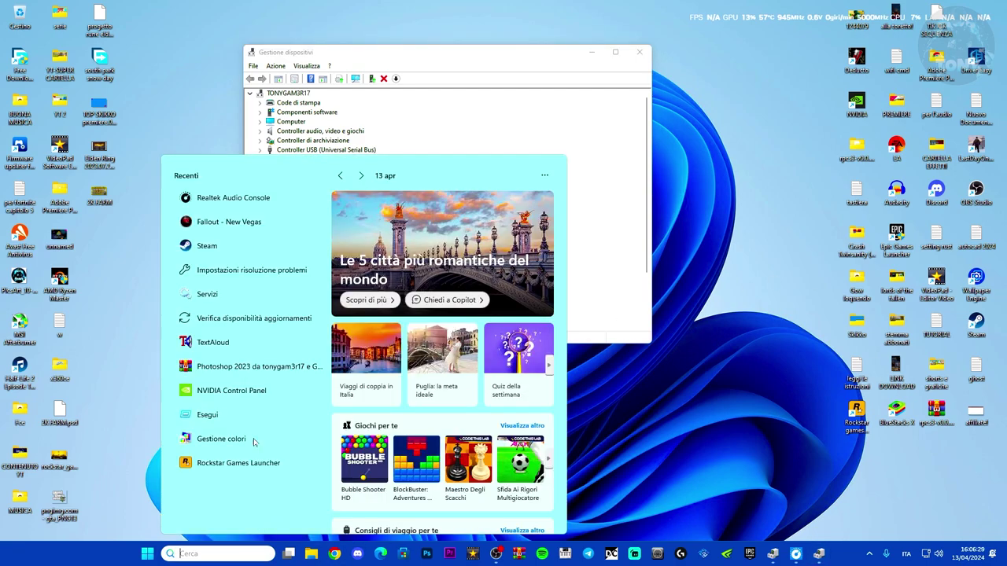
pyautogui.click(218, 320)
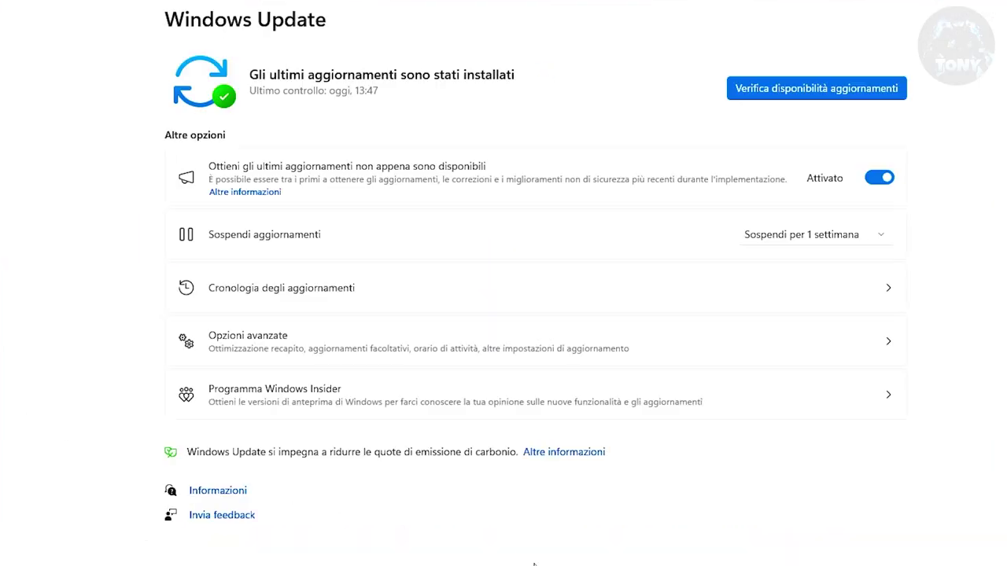
pyautogui.click(833, 95)
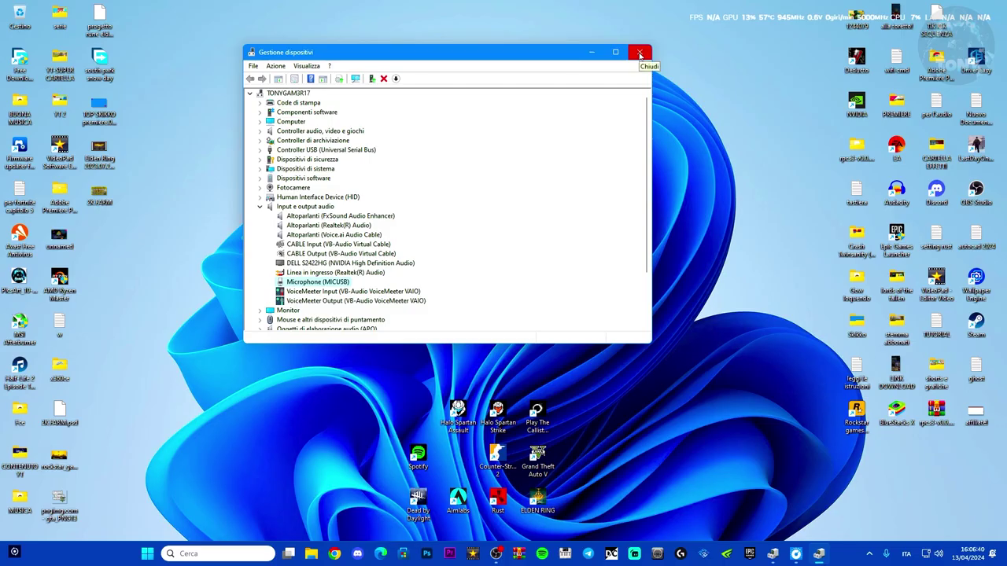
pyautogui.click(640, 53)
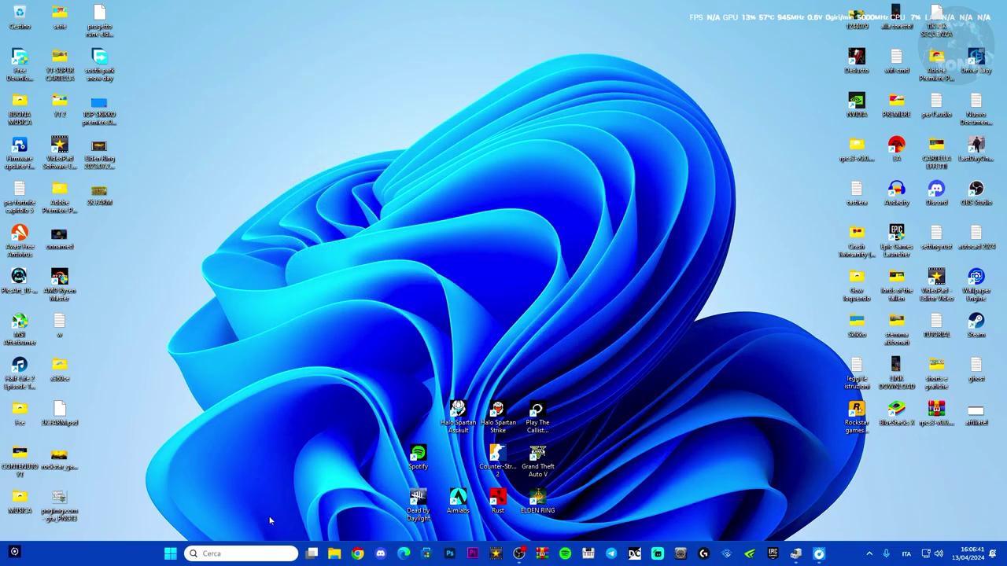
# Search Windows for "RISOL" and open the troubleshooting settings (Impostazioni risoluzione problemi).
pyautogui.click(203, 553)
pyautogui.write('RISOL')
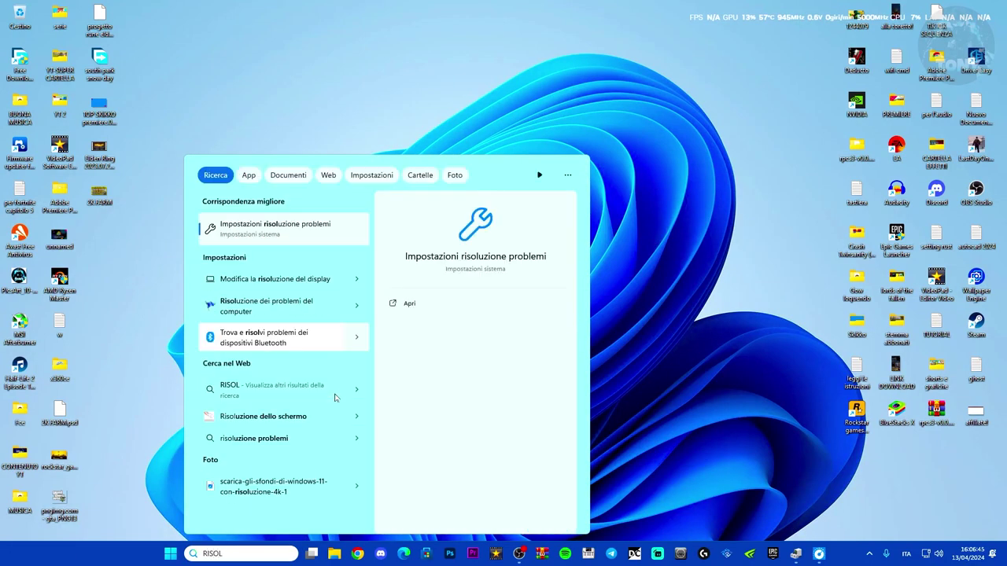
pyautogui.press('Return')
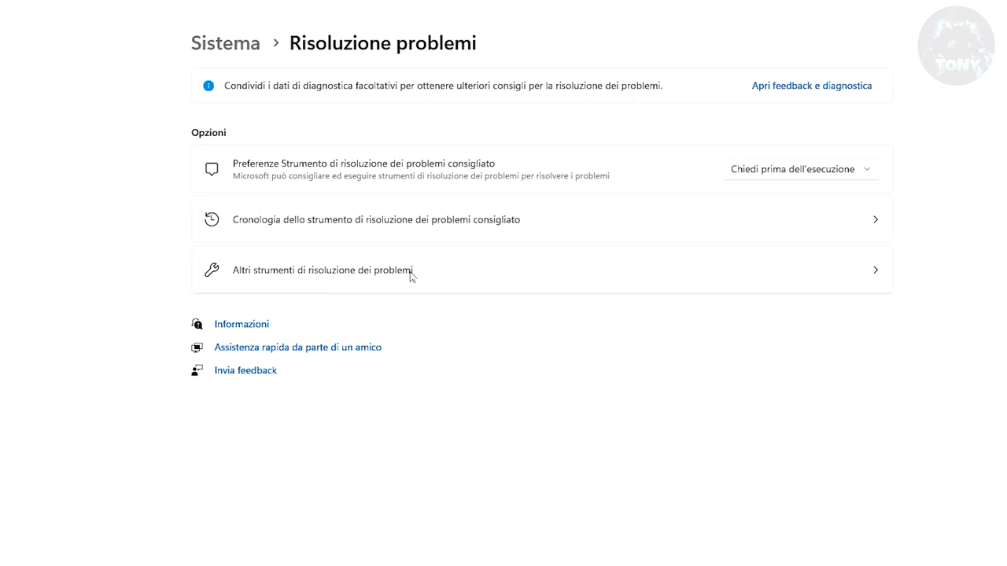
# Run the Audio troubleshooter, answer Sì to the automatic diagnostics and to hearing the beep, and close the support window.
pyautogui.click(499, 286)
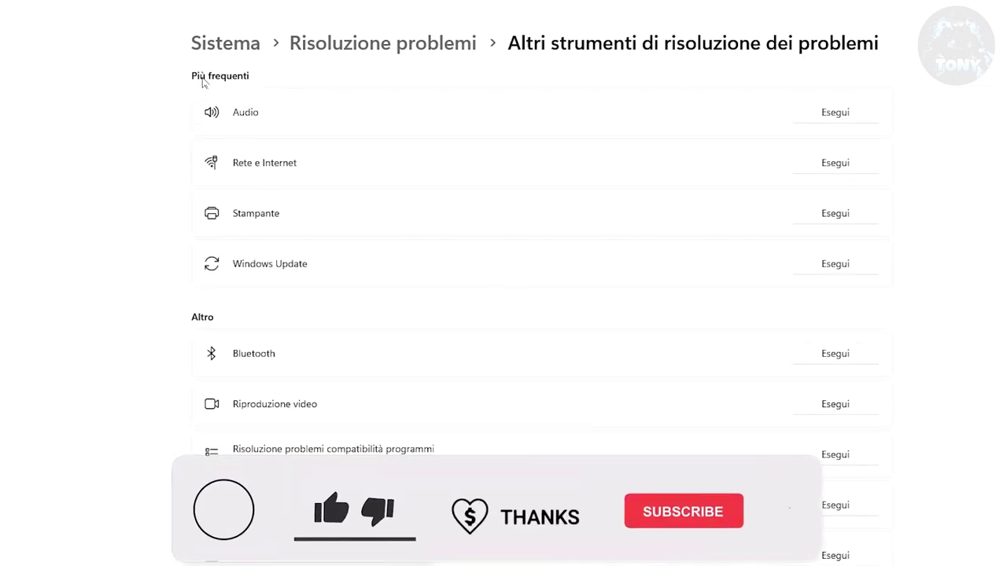
pyautogui.click(836, 115)
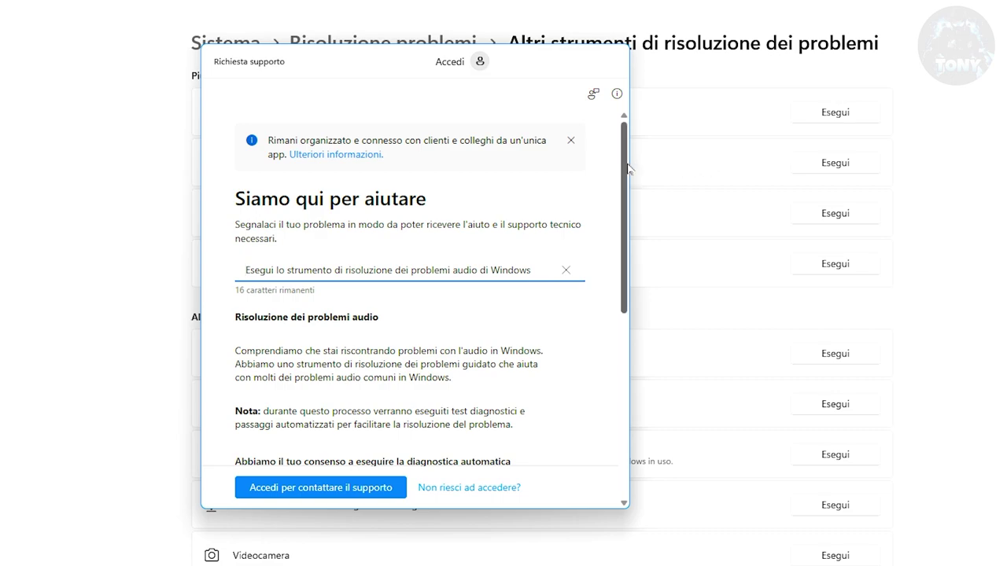
pyautogui.moveTo(627, 165); pyautogui.dragTo(591, 307)
pyautogui.click(273, 224)
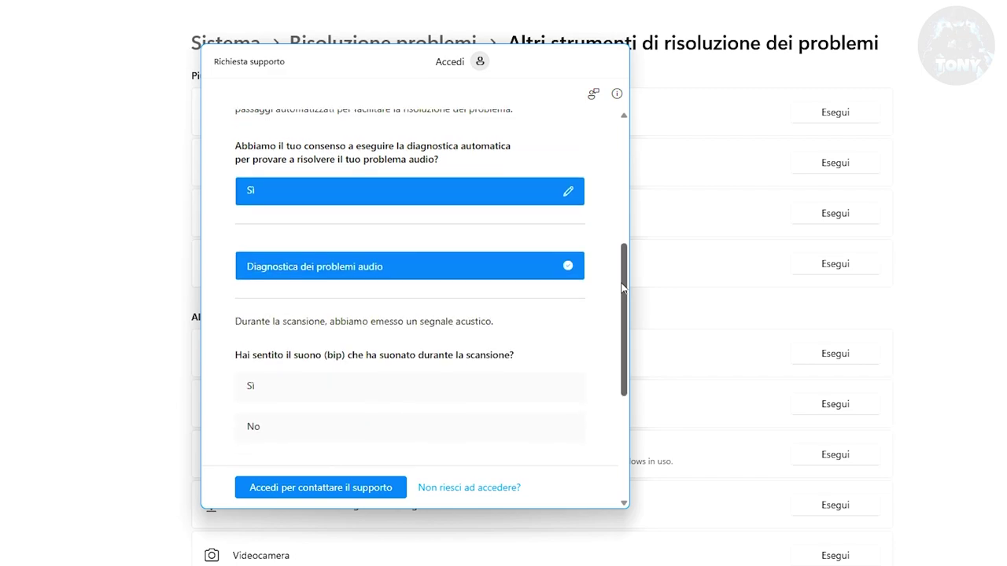
pyautogui.click(329, 346)
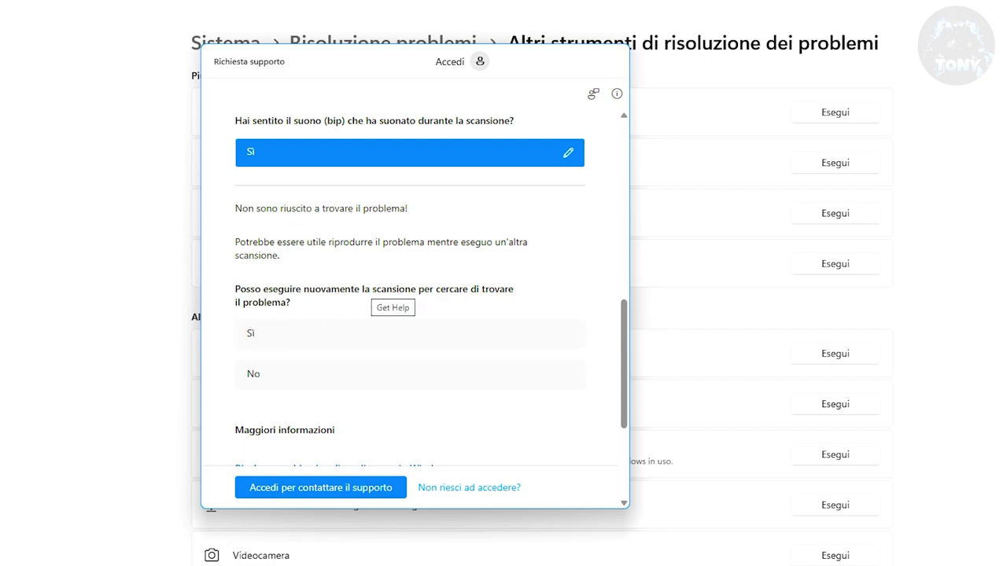
pyautogui.click(613, 57)
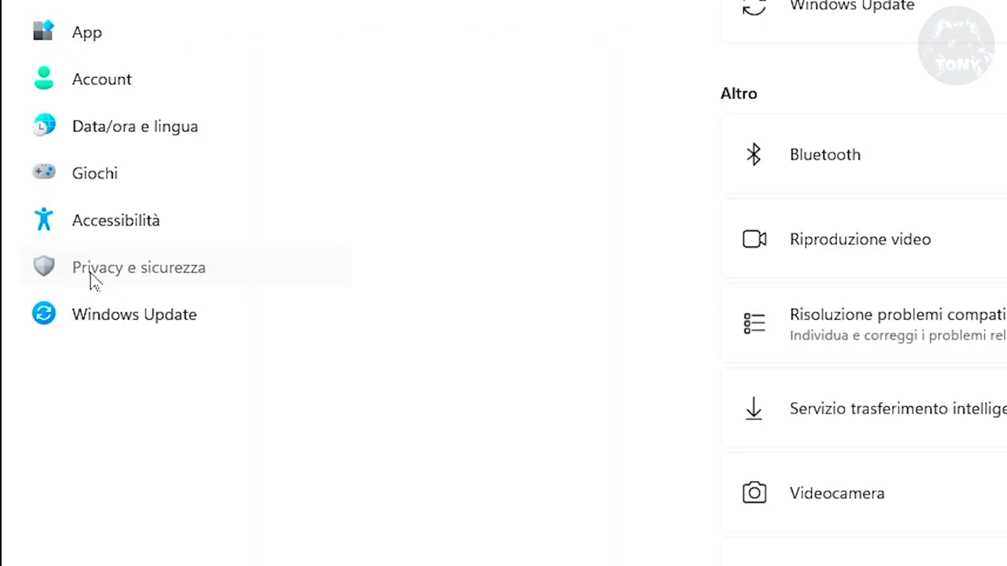
# Open the Microfono permissions in Privacy e sicurezza and review which apps may access the microphone.
pyautogui.click(96, 280)
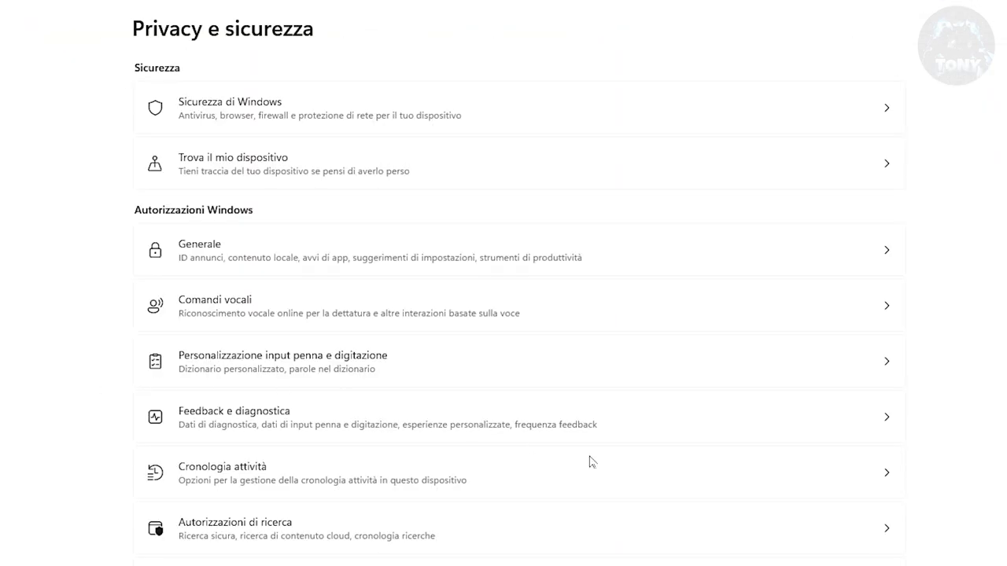
pyautogui.scroll(-7, 988, 560)
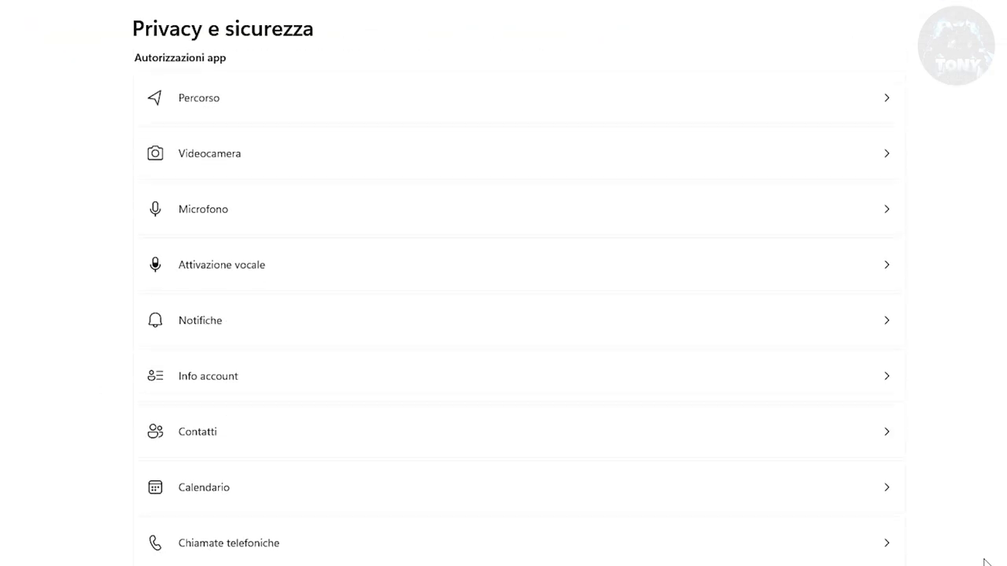
pyautogui.click(417, 215)
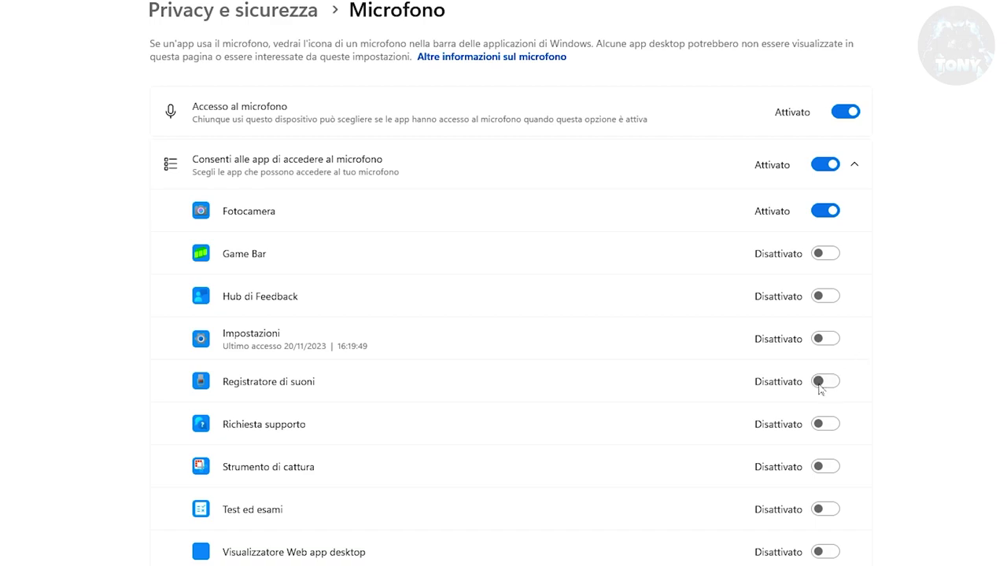
pyautogui.scroll(-5, 880, 439)
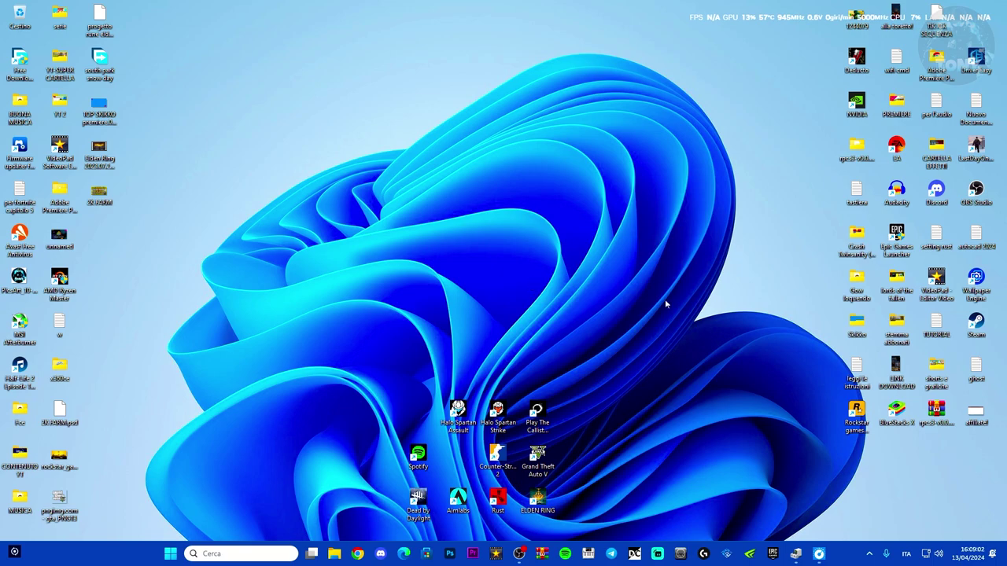
# Switch to the Realtek Audio Console and move its window toward the middle of the desktop.
pyautogui.click(819, 554)
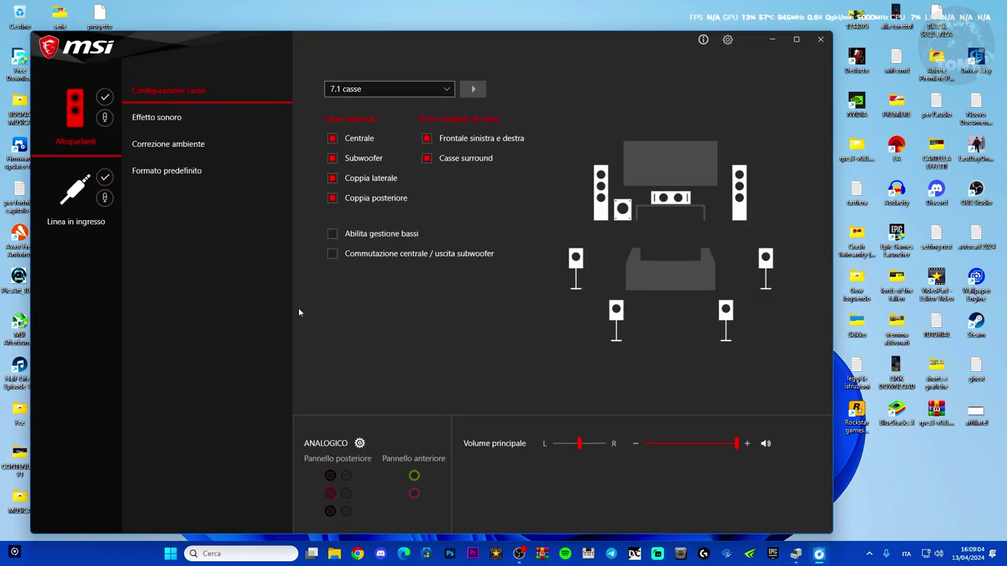
pyautogui.moveTo(493, 47); pyautogui.dragTo(579, 41)
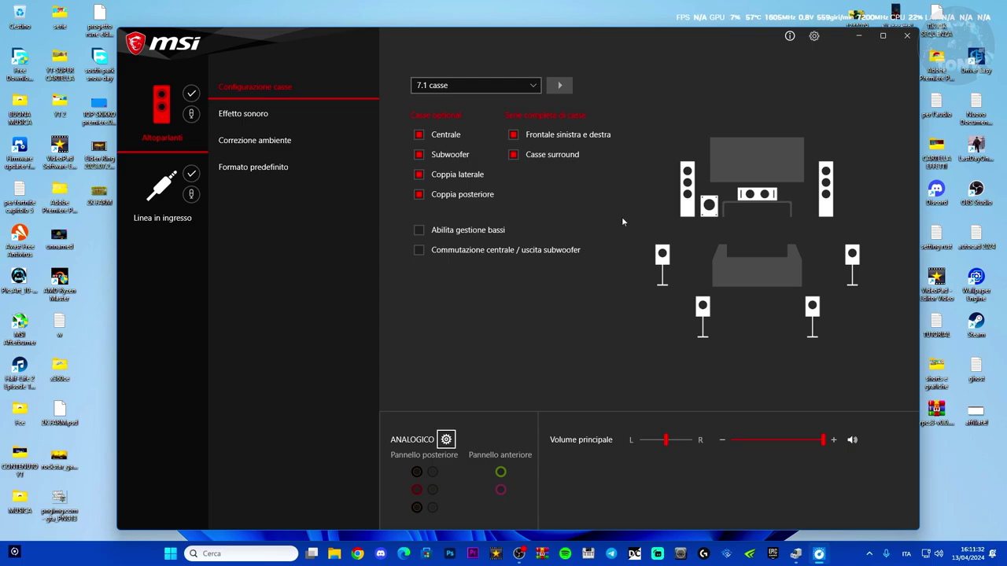
# Search Windows for "SYSTEM".
pyautogui.press('super+s')
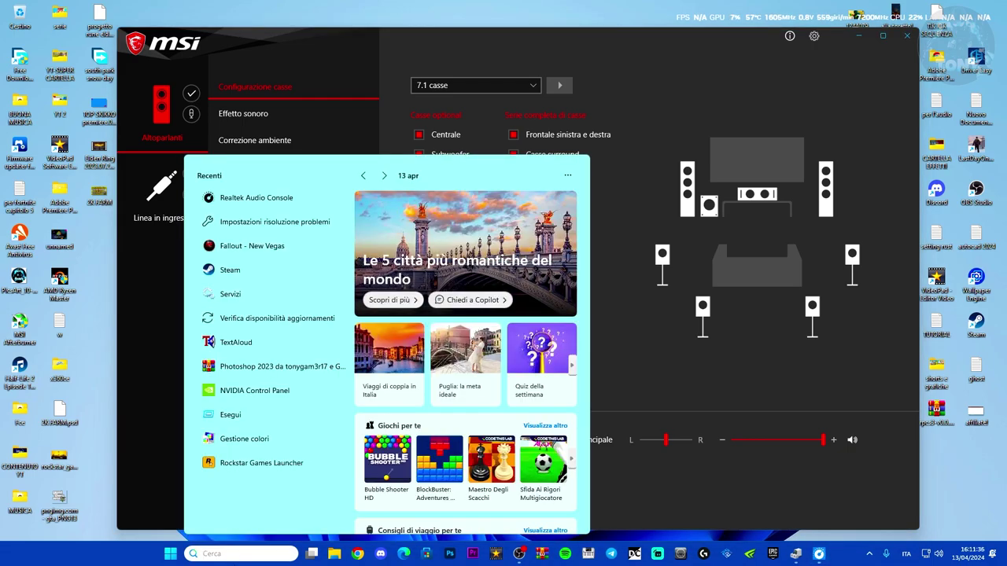
pyautogui.write('SYSTY')
pyautogui.press('BackSpace')
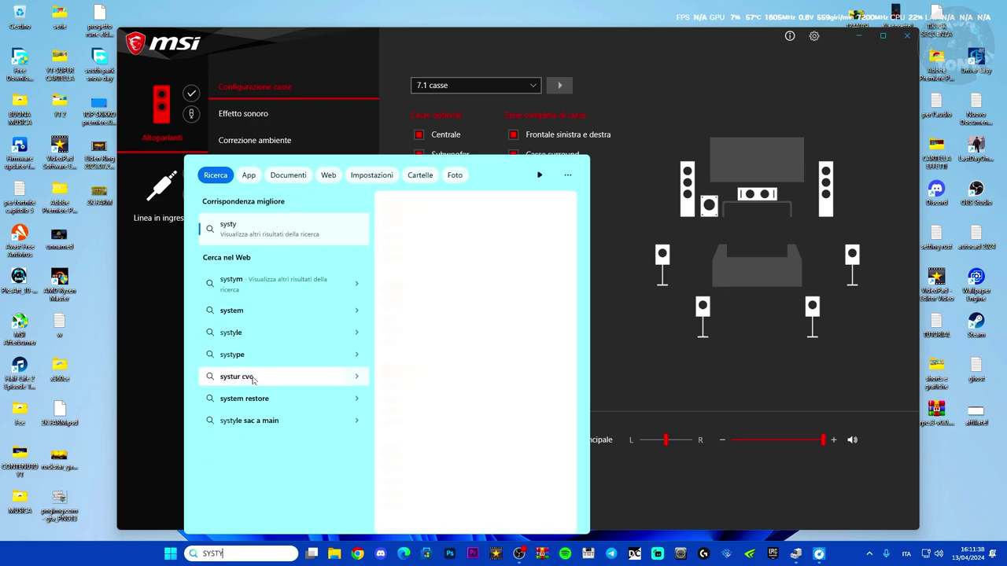
pyautogui.write('EM')
pyautogui.press('Return')
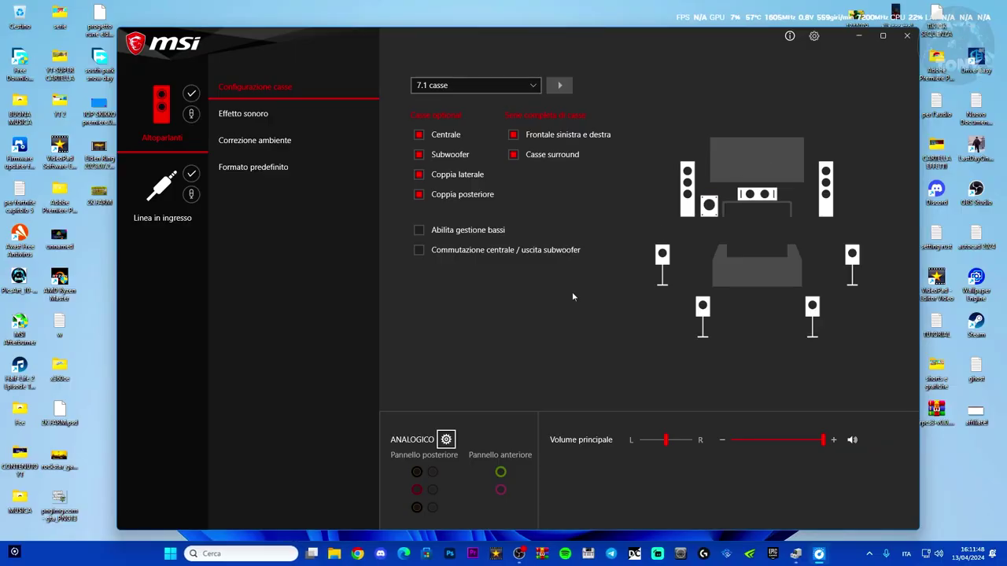
# Examine the Linea in ingresso device and the function options of the rear-panel analog jacks, and close the audio console.
pyautogui.click(143, 204)
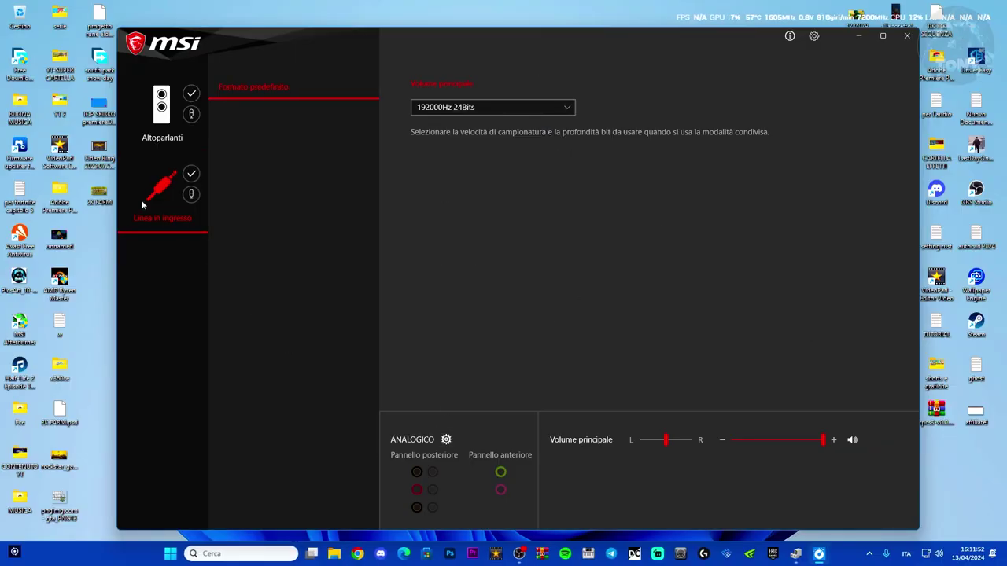
pyautogui.click(417, 490)
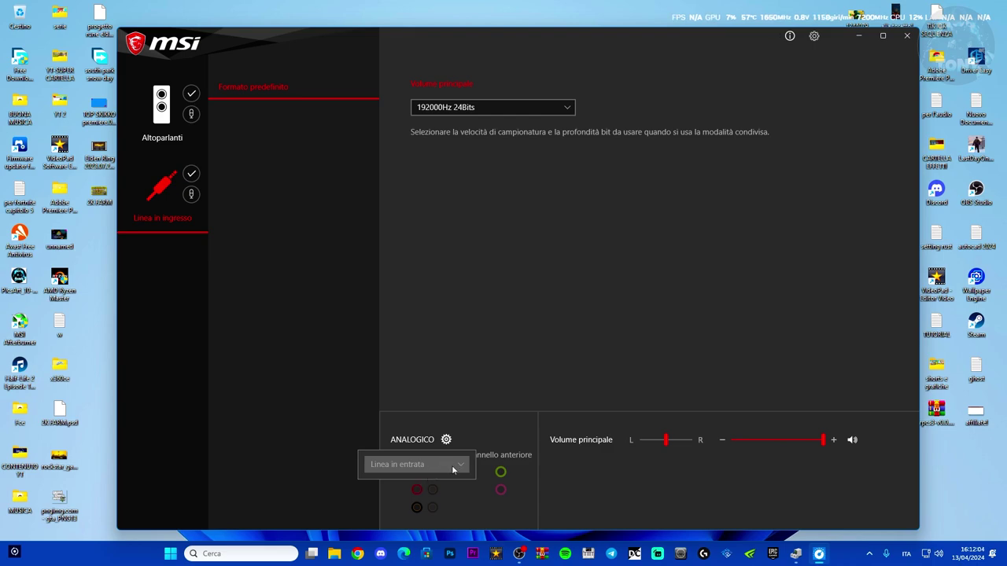
pyautogui.click(417, 509)
pyautogui.click(417, 509)
pyautogui.click(430, 481)
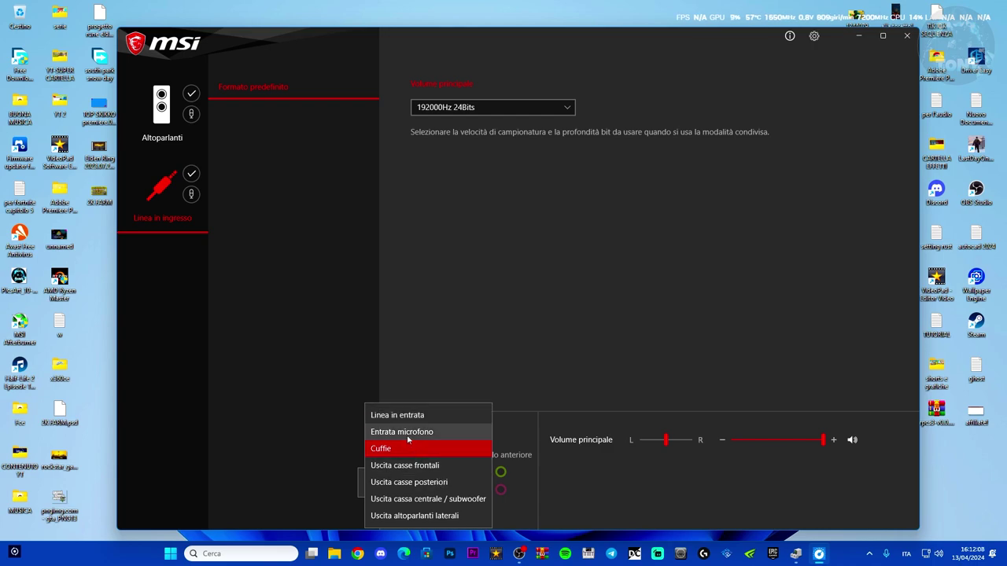
pyautogui.click(536, 513)
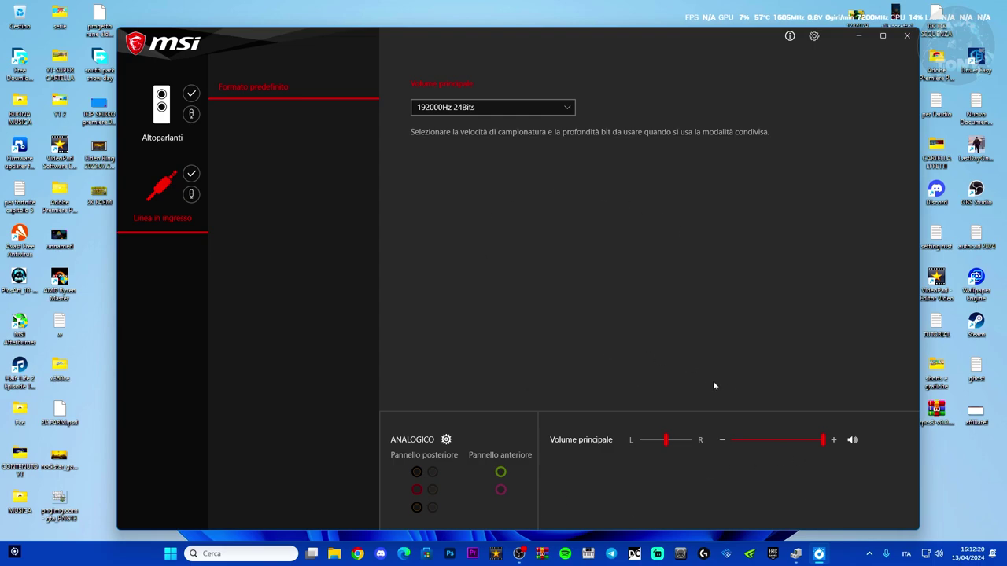
pyautogui.click(162, 106)
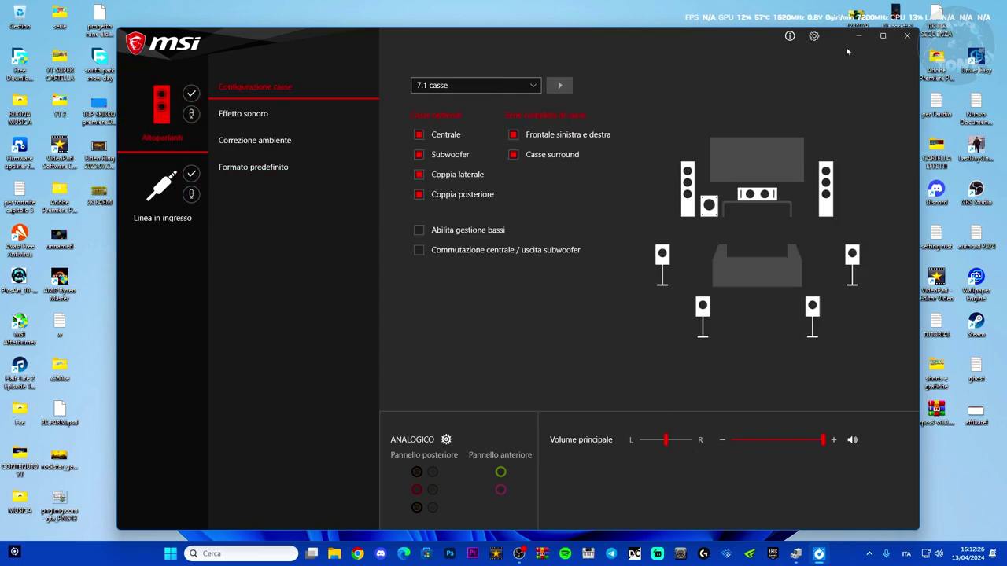
pyautogui.click(908, 37)
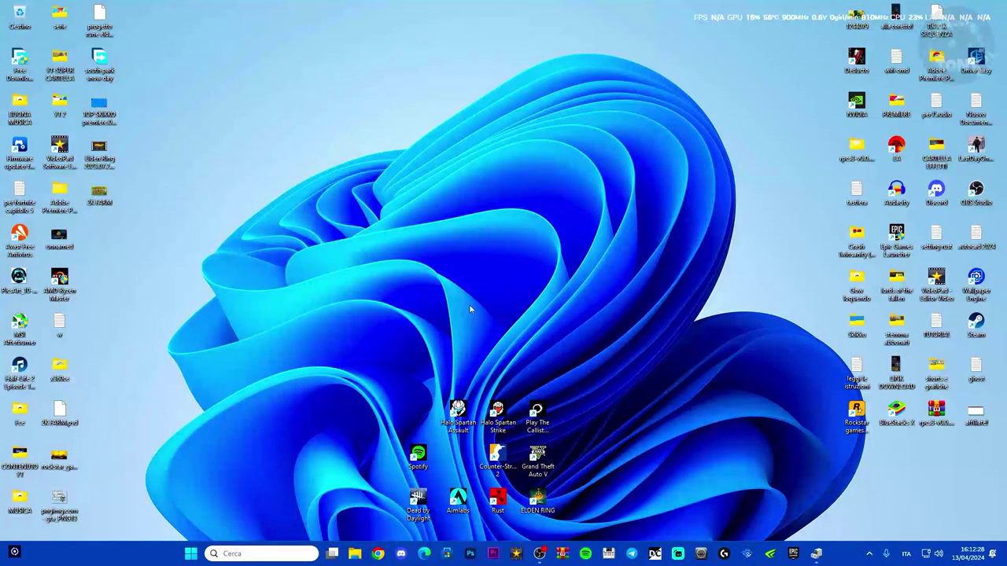